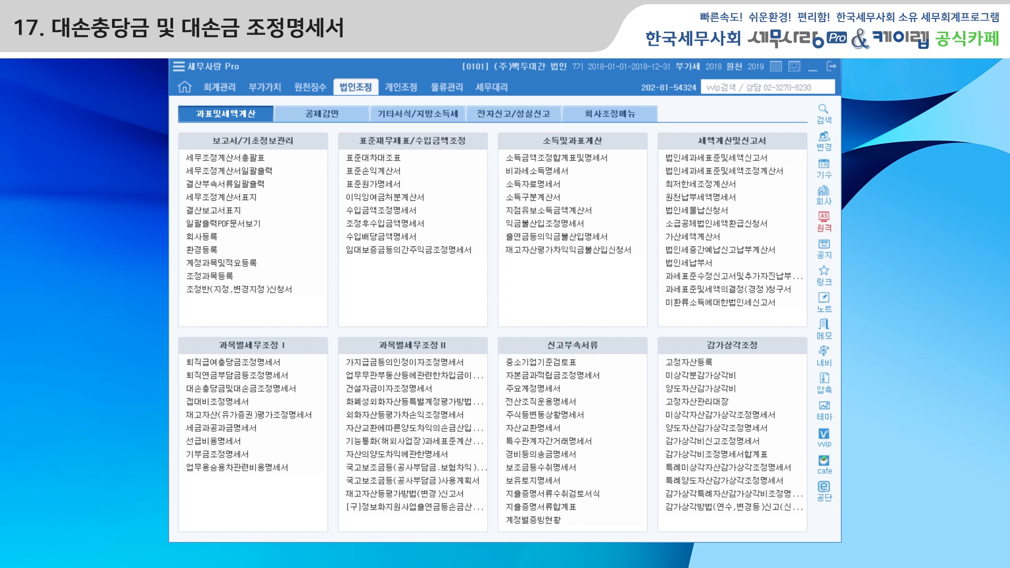
- Open the 대손충당금및대손금조정명세서 form, reposition its window, and open the 합계잔액시산표 from 회계관리
{"action": "left_click", "coordinate": [259, 389]}
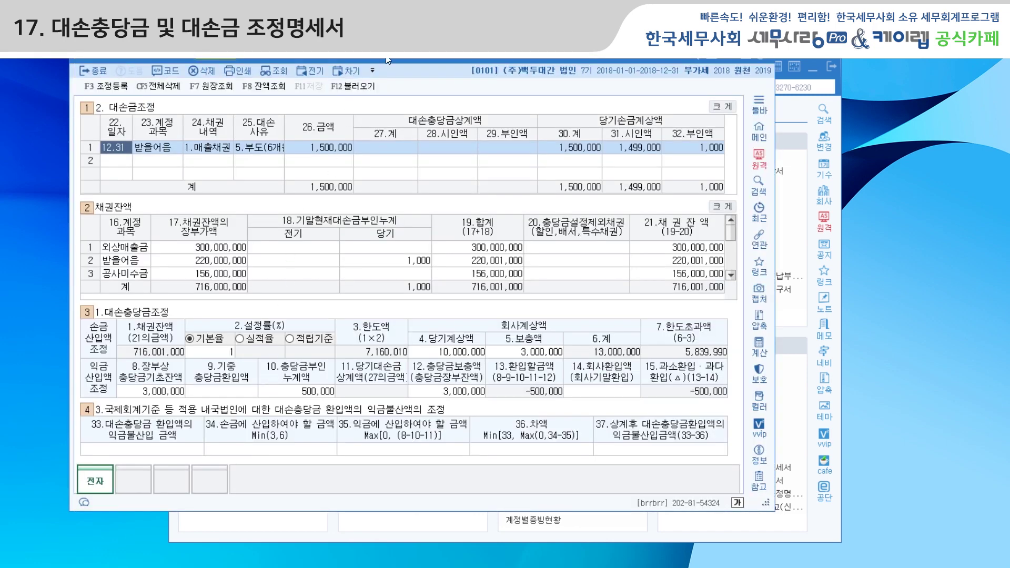
{"action": "left_click_drag", "start_coordinate": [388, 60], "coordinate": [407, 104]}
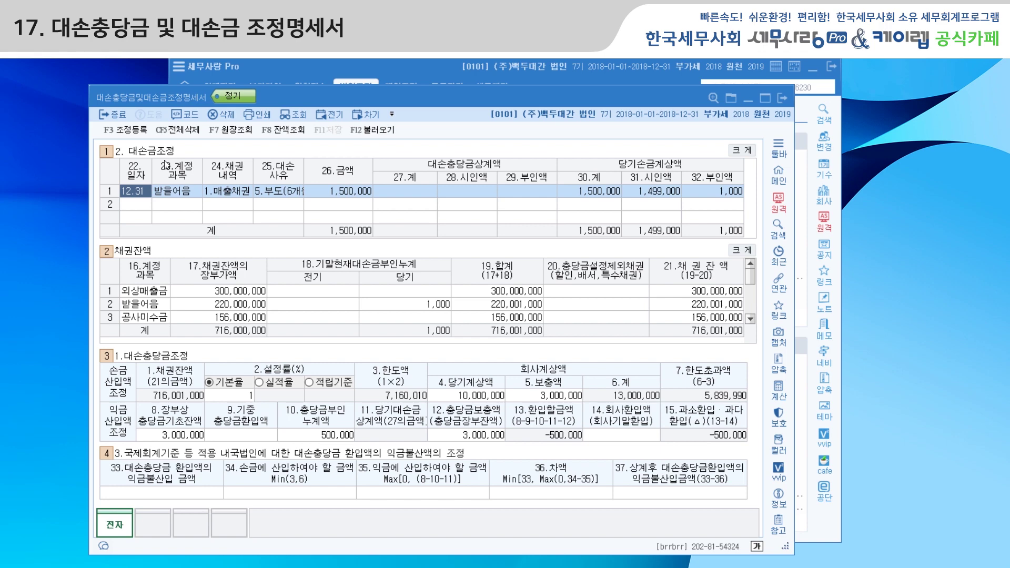
{"action": "left_click", "coordinate": [415, 64]}
{"action": "left_click", "coordinate": [216, 87]}
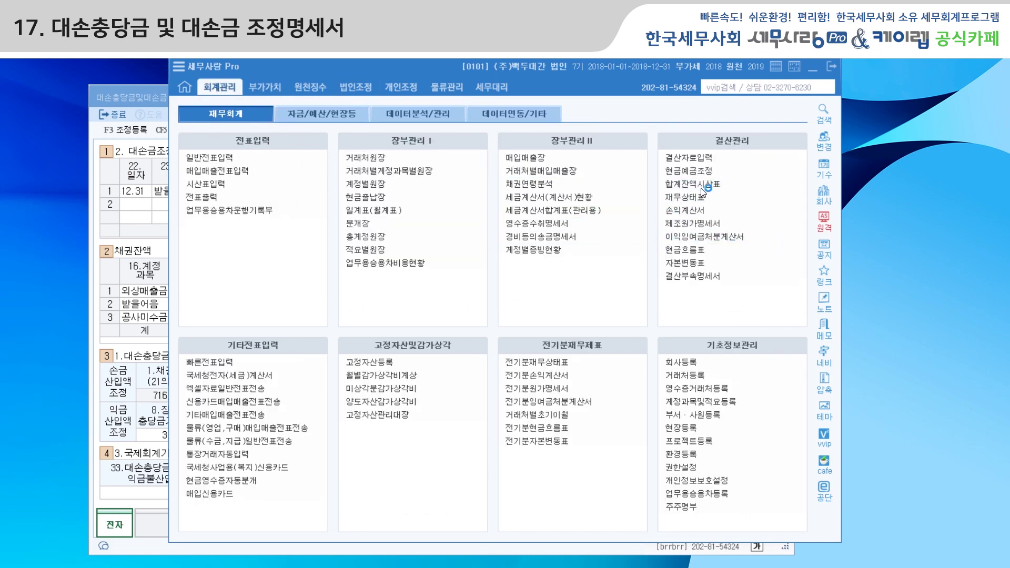
{"action": "left_click", "coordinate": [701, 187]}
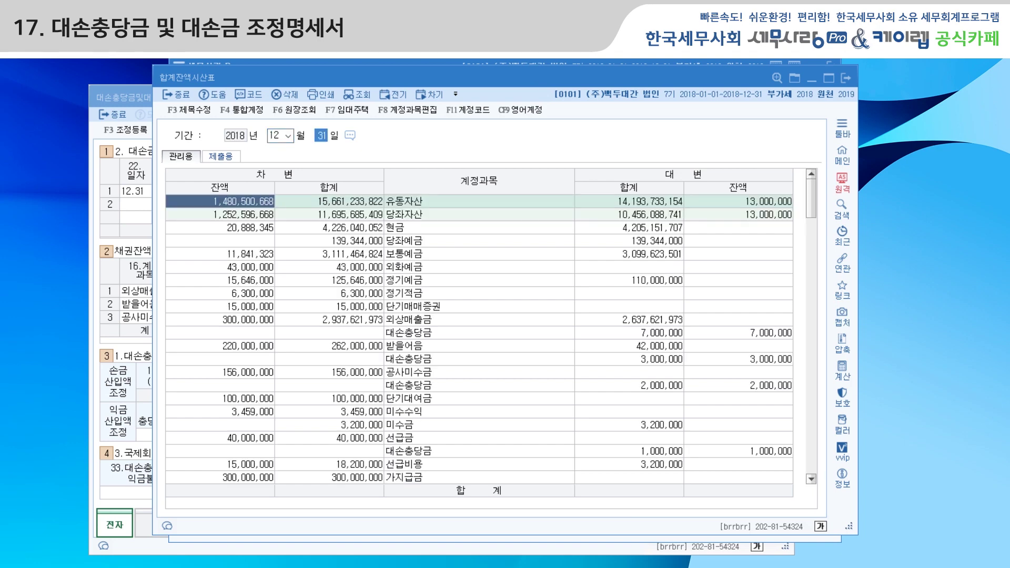
- Look up the 부도어음과수표 account ledger from the trial balance and show its 12-31 bad-debt voucher, number 00010
{"action": "scroll", "coordinate": [542, 266], "scroll_direction": "down", "scroll_amount": 2}
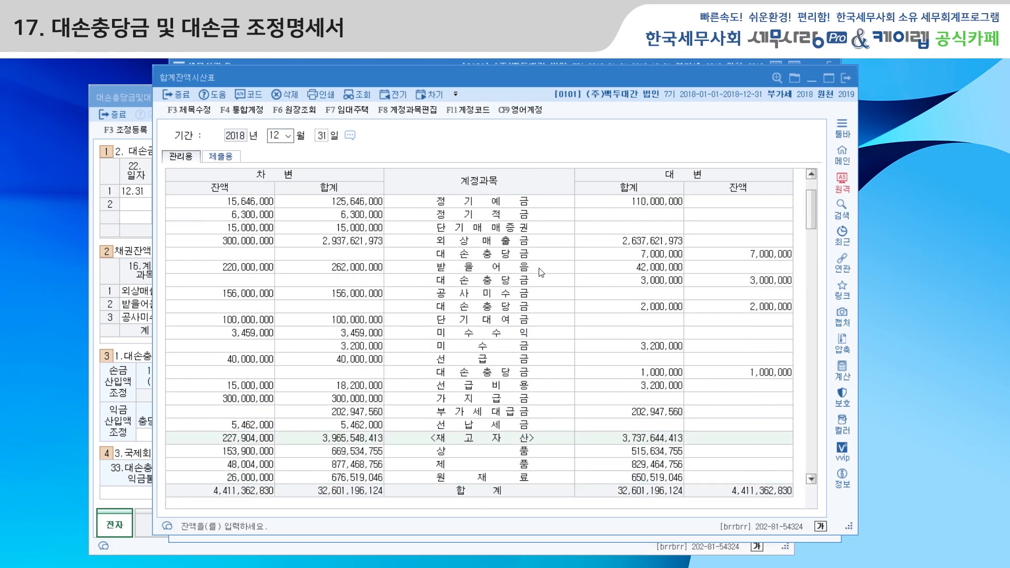
{"action": "scroll", "coordinate": [540, 295], "scroll_direction": "down", "scroll_amount": 5}
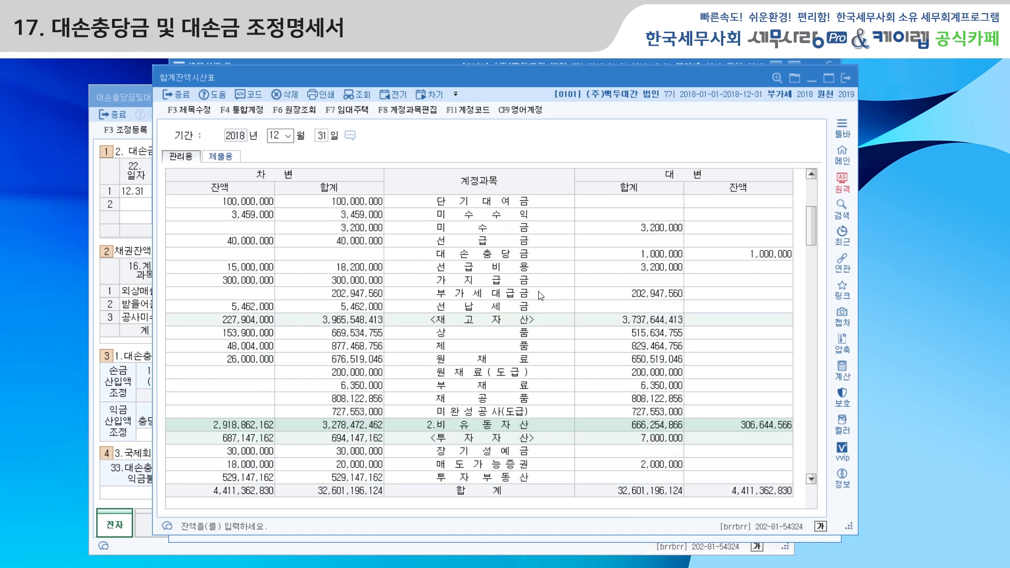
{"action": "scroll", "coordinate": [540, 295], "scroll_direction": "down", "scroll_amount": 6}
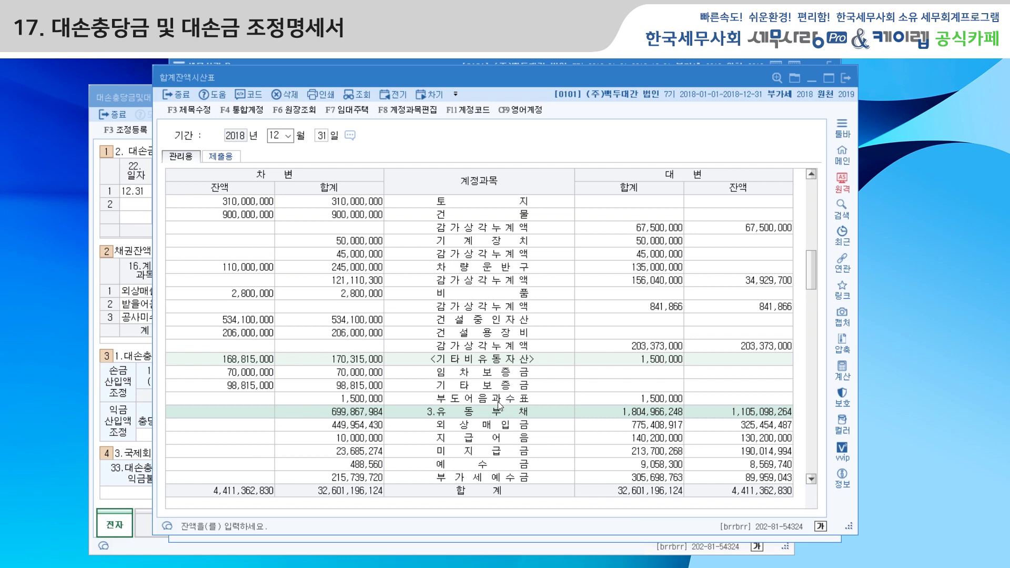
{"action": "double_click", "coordinate": [498, 401]}
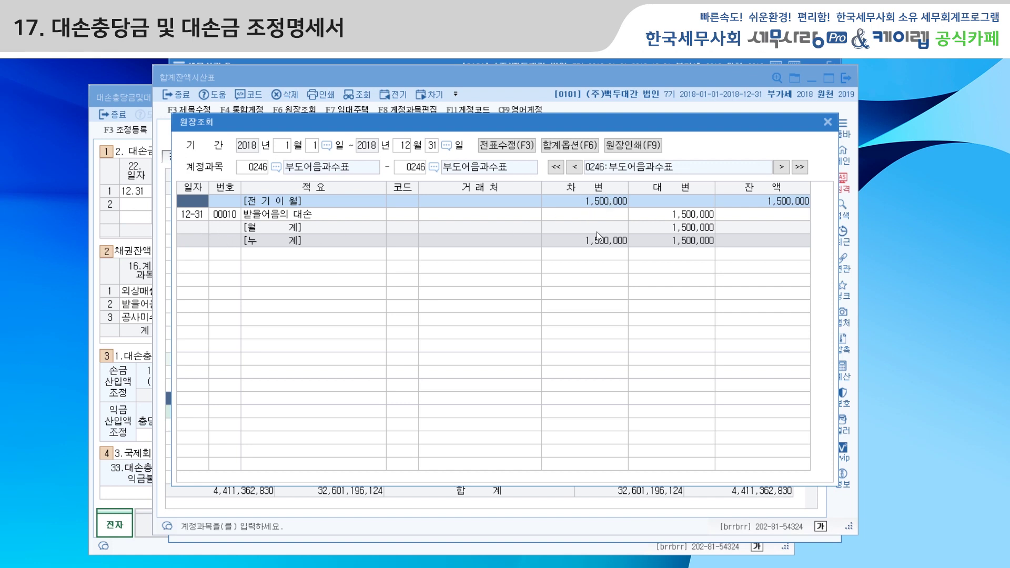
{"action": "double_click", "coordinate": [677, 215]}
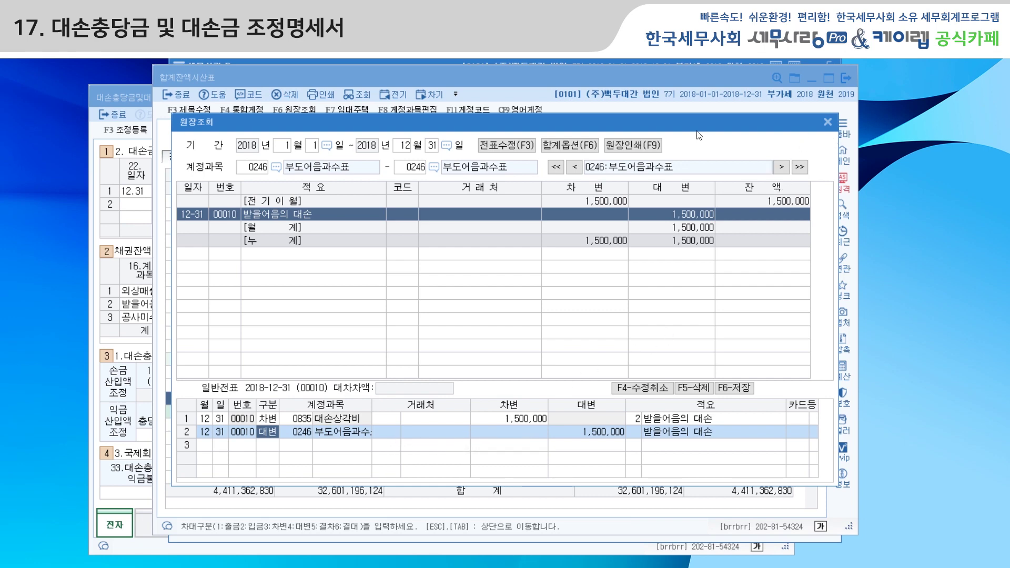
- Return to the 대손충당금및대손금조정명세서 and examine the 12.31 받을어음 row in 대손금조정, from 계정과목 through 32.부인액
{"action": "left_click", "coordinate": [128, 95]}
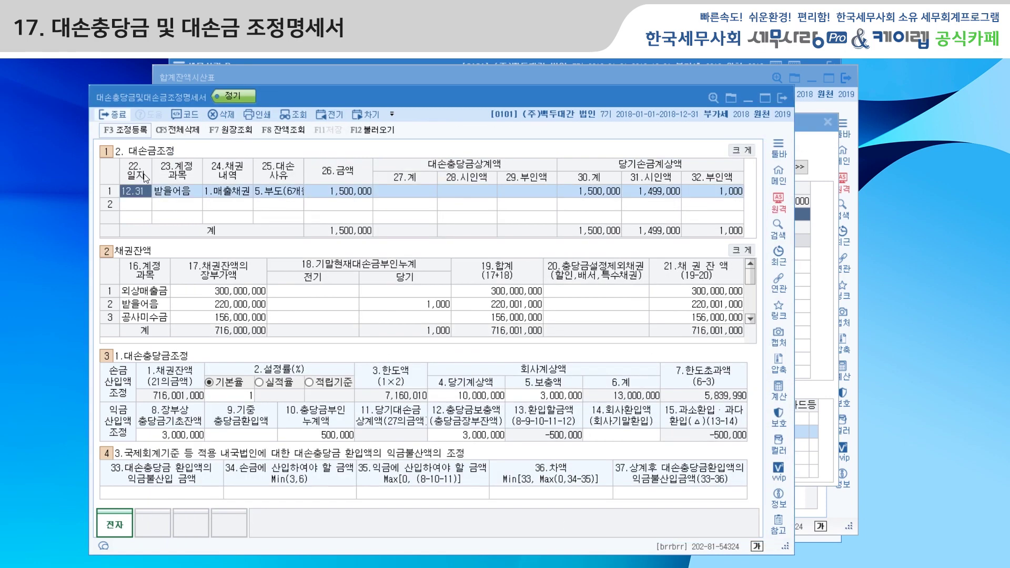
{"action": "left_click", "coordinate": [175, 195]}
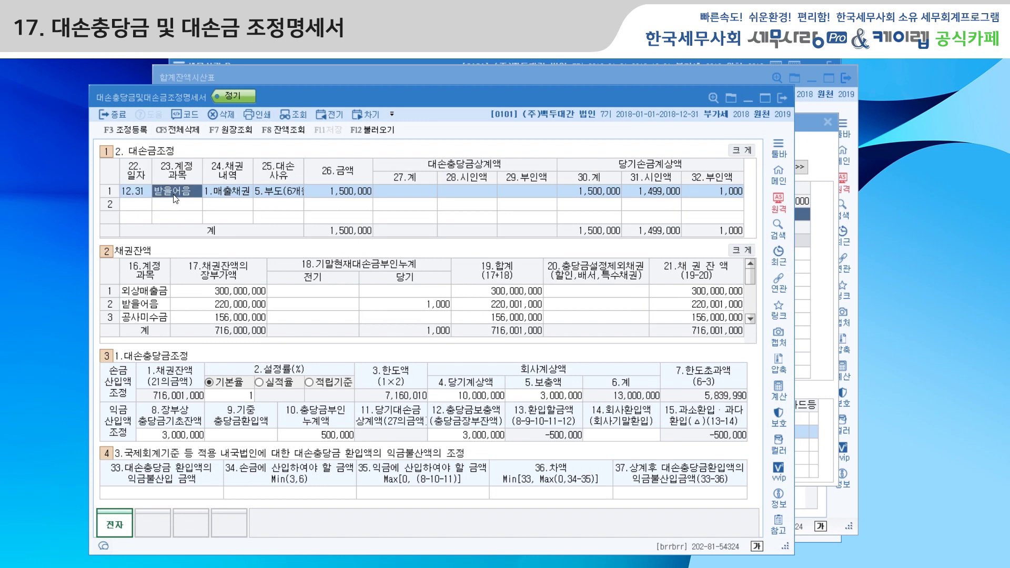
{"action": "left_click", "coordinate": [227, 196]}
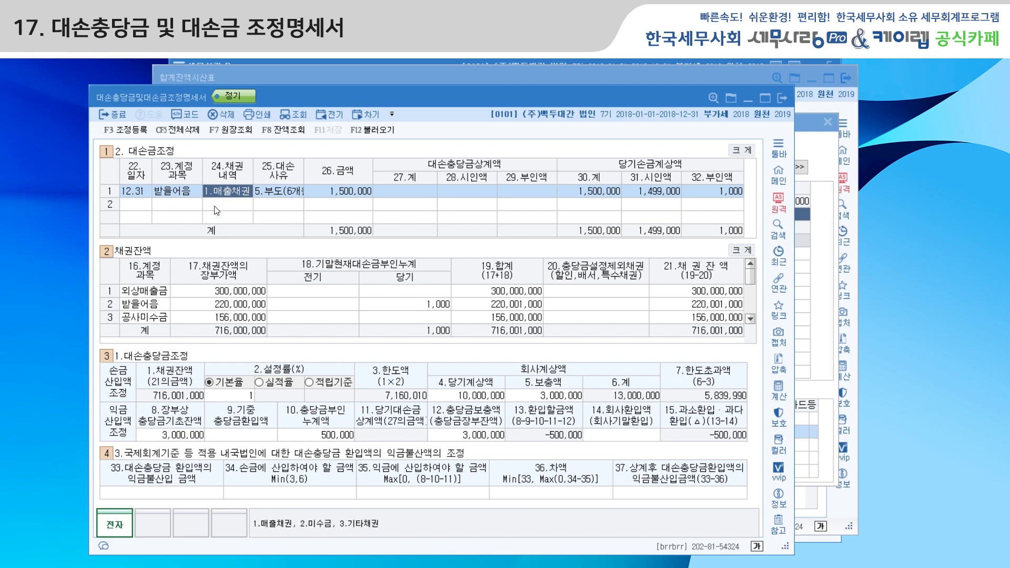
{"action": "left_click", "coordinate": [285, 191]}
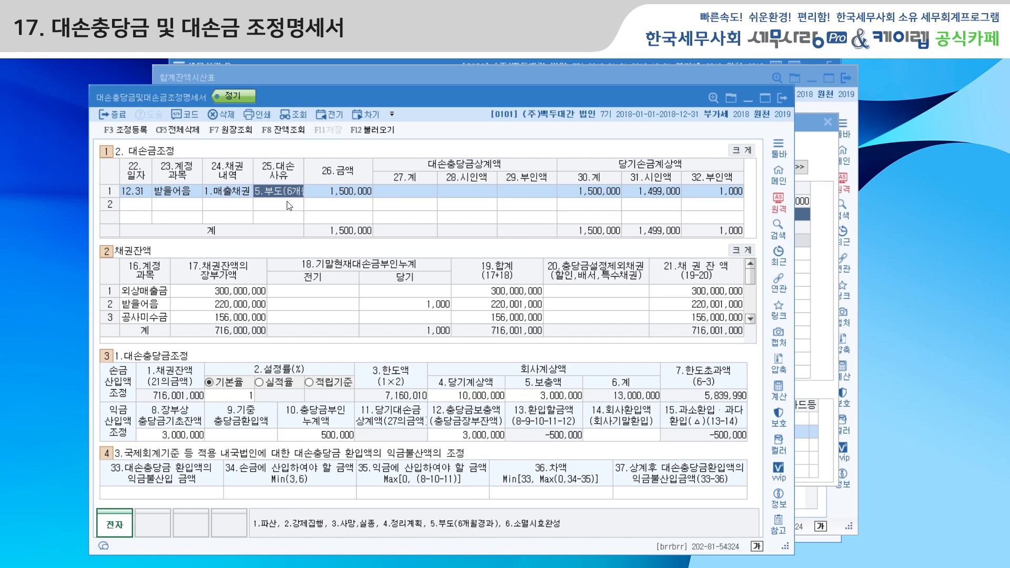
{"action": "left_click", "coordinate": [343, 194]}
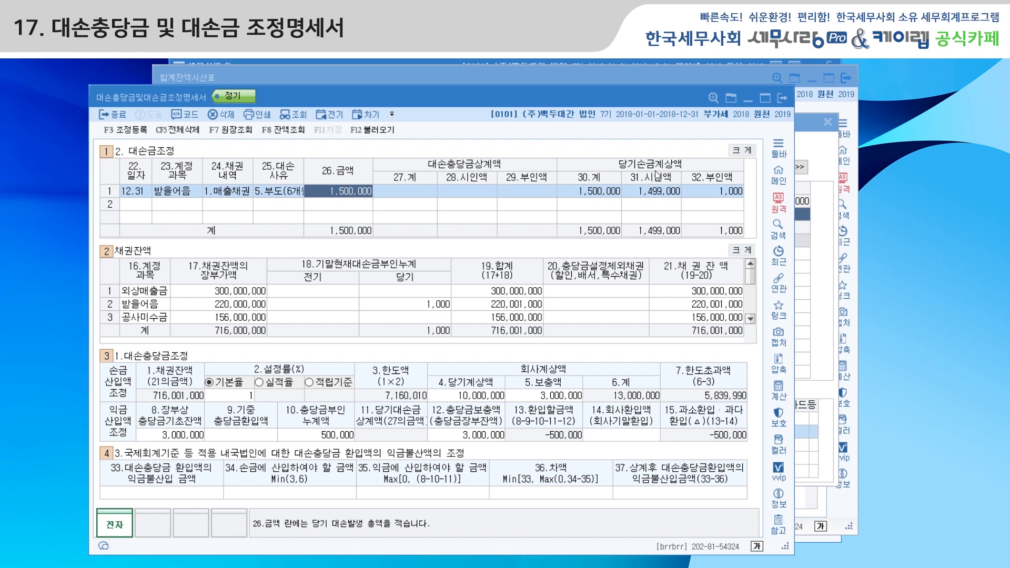
{"action": "key", "text": "Return"}
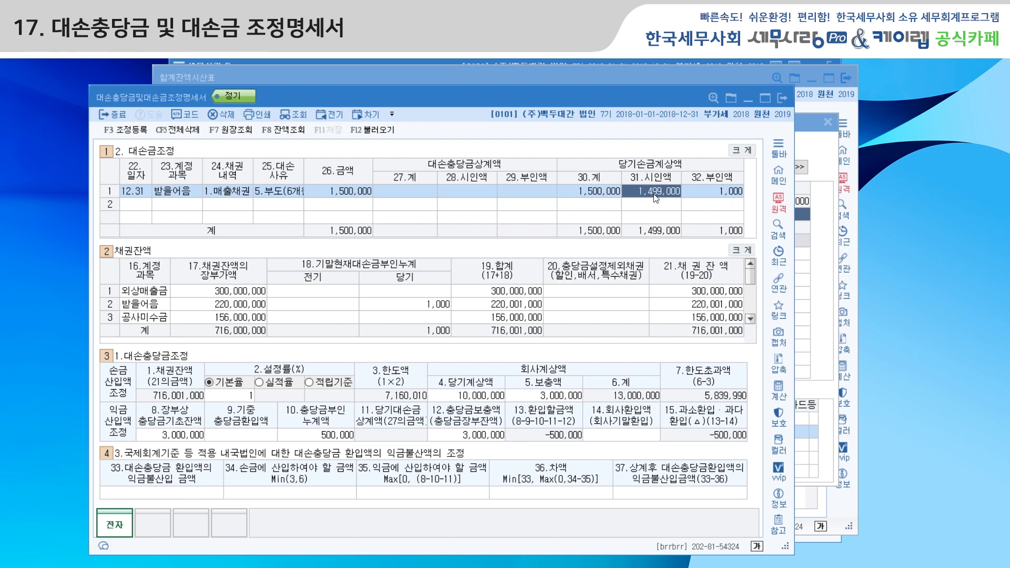
{"action": "left_click", "coordinate": [720, 193]}
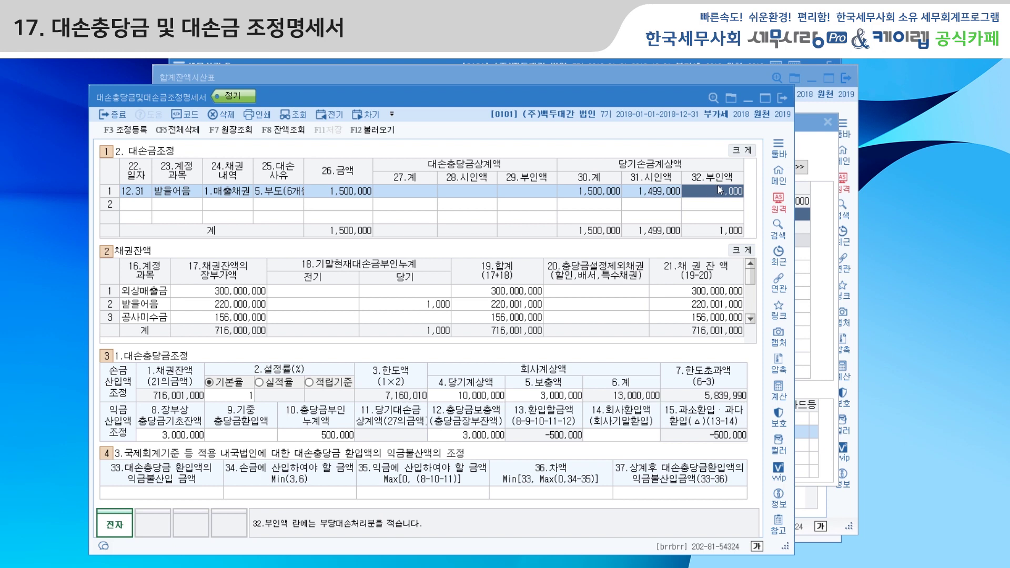
- Call up a reload of the 채권잔액 data, decline replacing it, and review the 장부가액 of the receivable accounts through 선급금
{"action": "left_click", "coordinate": [211, 294]}
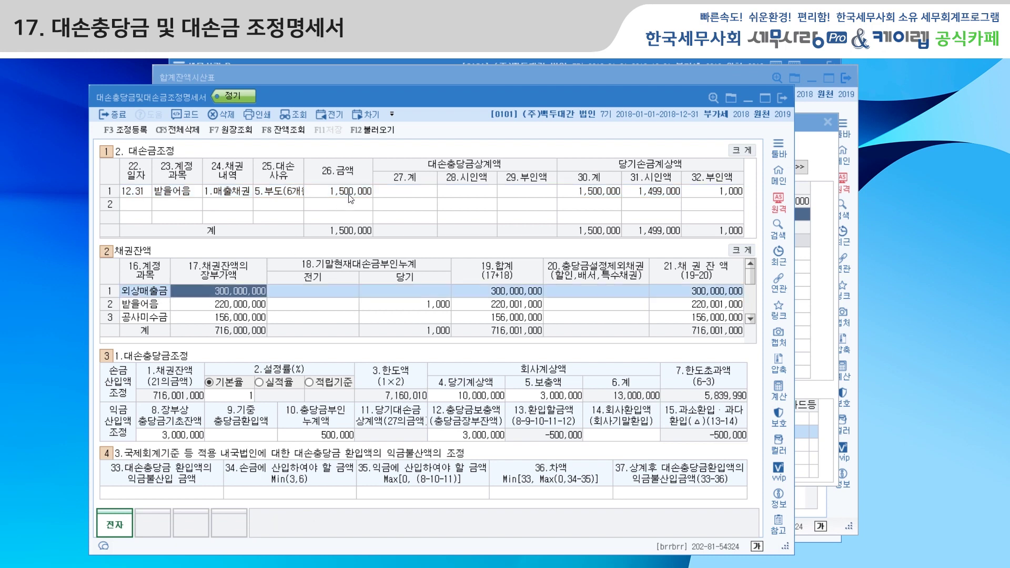
{"action": "left_click", "coordinate": [380, 134]}
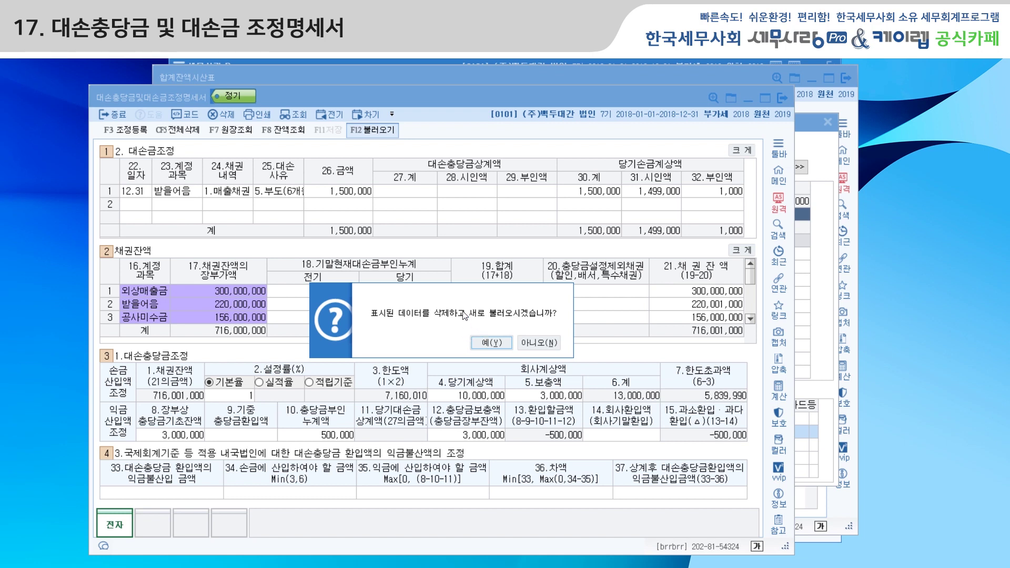
{"action": "left_click", "coordinate": [541, 345]}
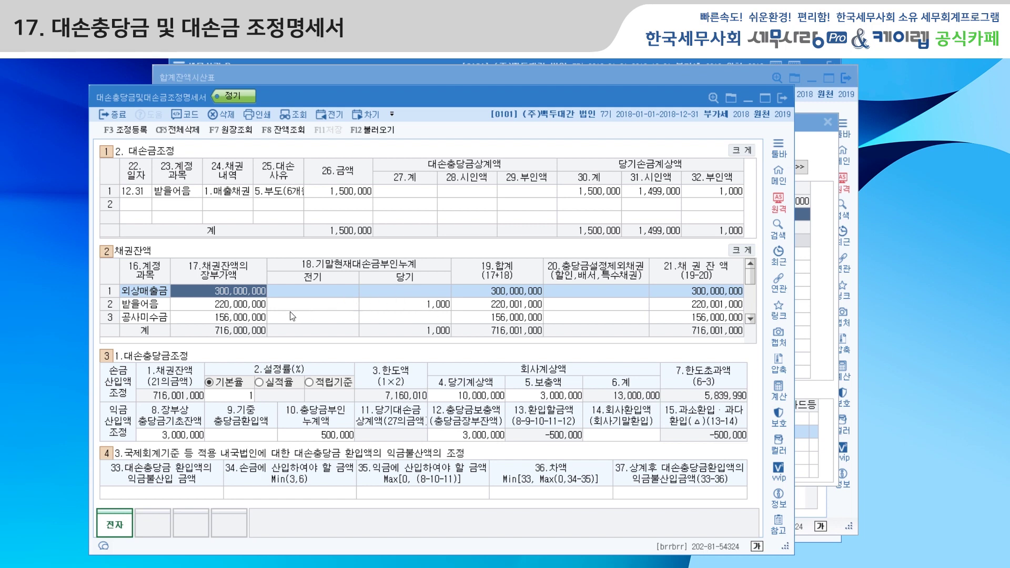
{"action": "left_click", "coordinate": [255, 305]}
{"action": "left_click", "coordinate": [251, 317]}
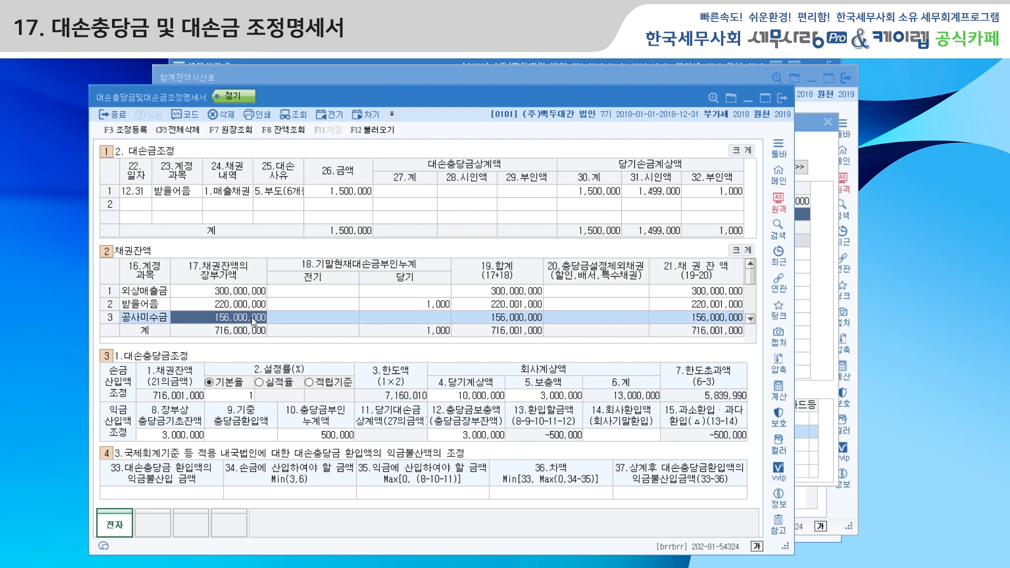
{"action": "scroll", "coordinate": [251, 318], "scroll_direction": "down", "scroll_amount": 1}
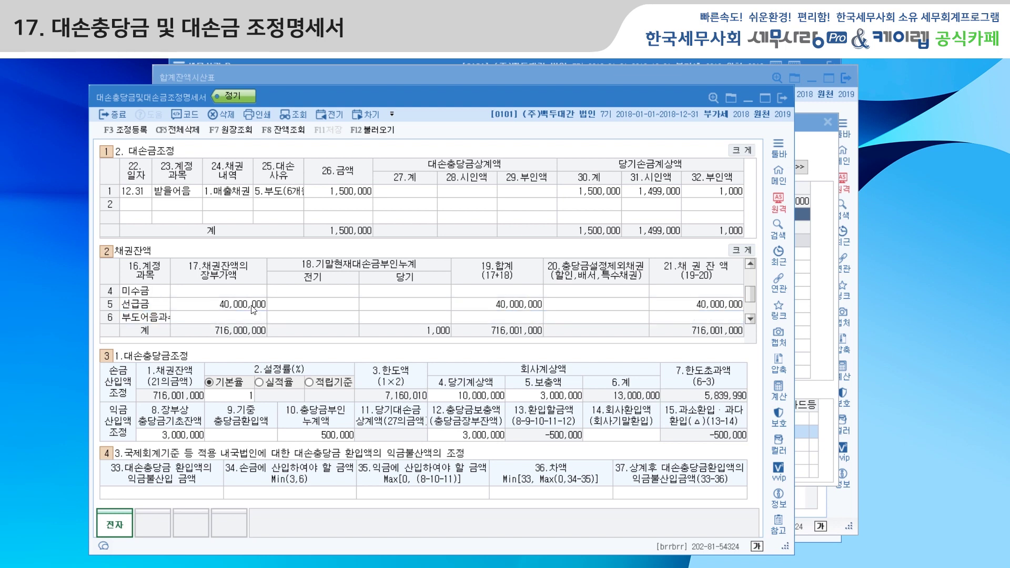
{"action": "left_click", "coordinate": [251, 304]}
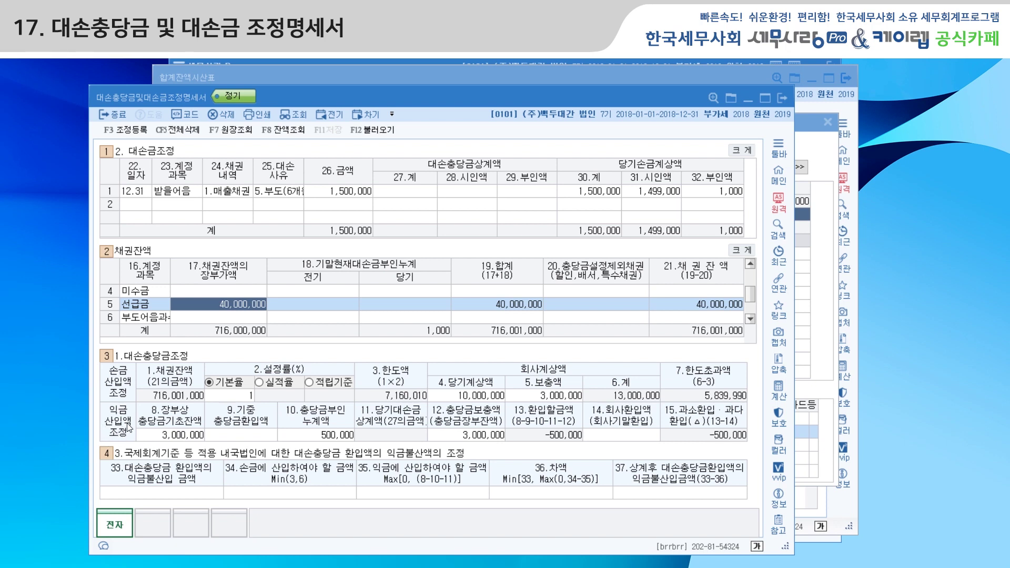
- Examine 8.장부상 충당금기초잔액, 10.충당금부인 누계액, 12.충당금보충액 and 5.보충액 in 대손충당금조정
{"action": "left_click", "coordinate": [171, 434]}
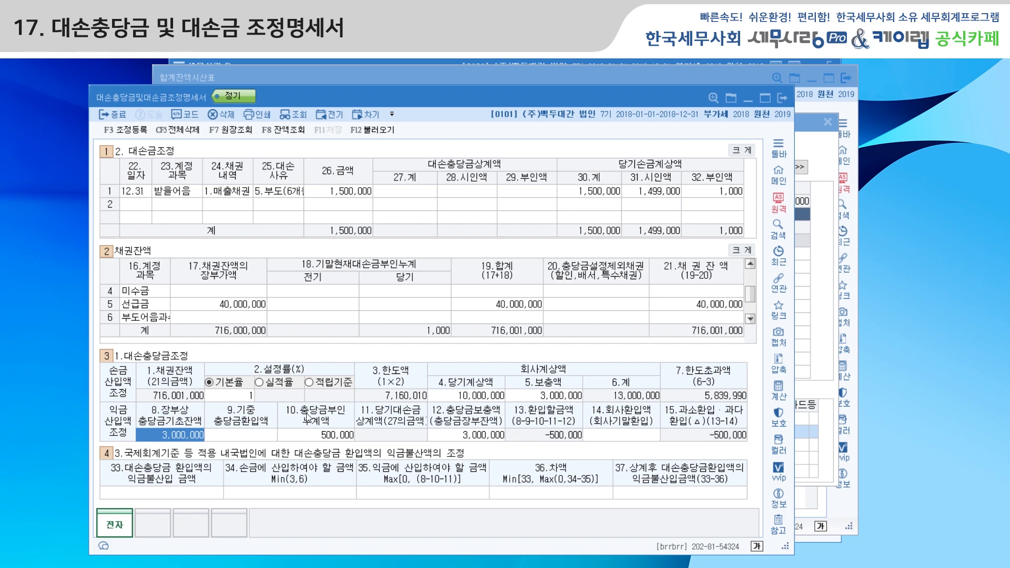
{"action": "left_click", "coordinate": [323, 436]}
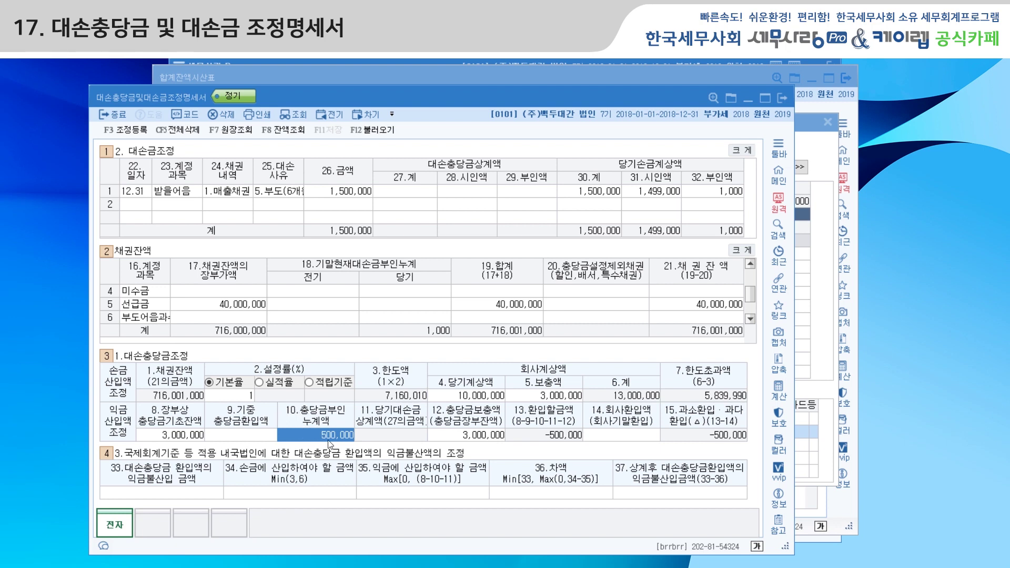
{"action": "left_click", "coordinate": [461, 436]}
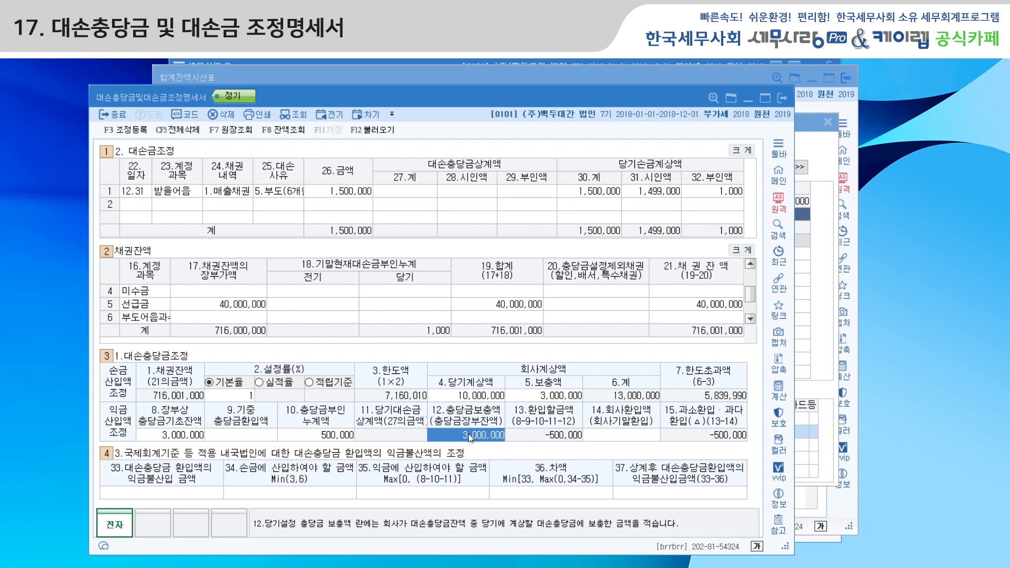
{"action": "left_click", "coordinate": [529, 395]}
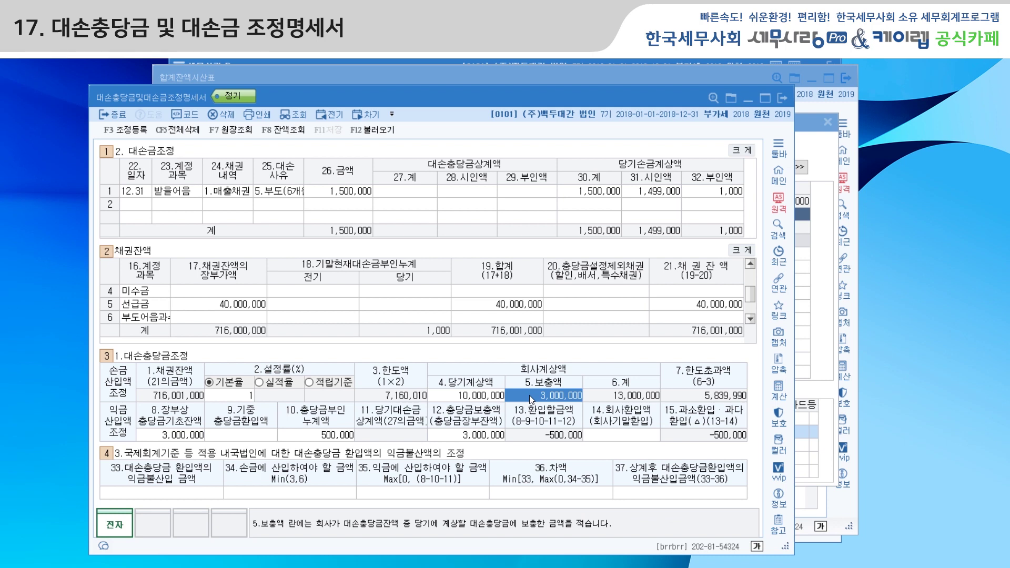
- Clear the 12.충당금보충액 amount in the 익금산입액 조정 row
{"action": "left_click", "coordinate": [472, 439]}
{"action": "key", "text": "BackSpace"}
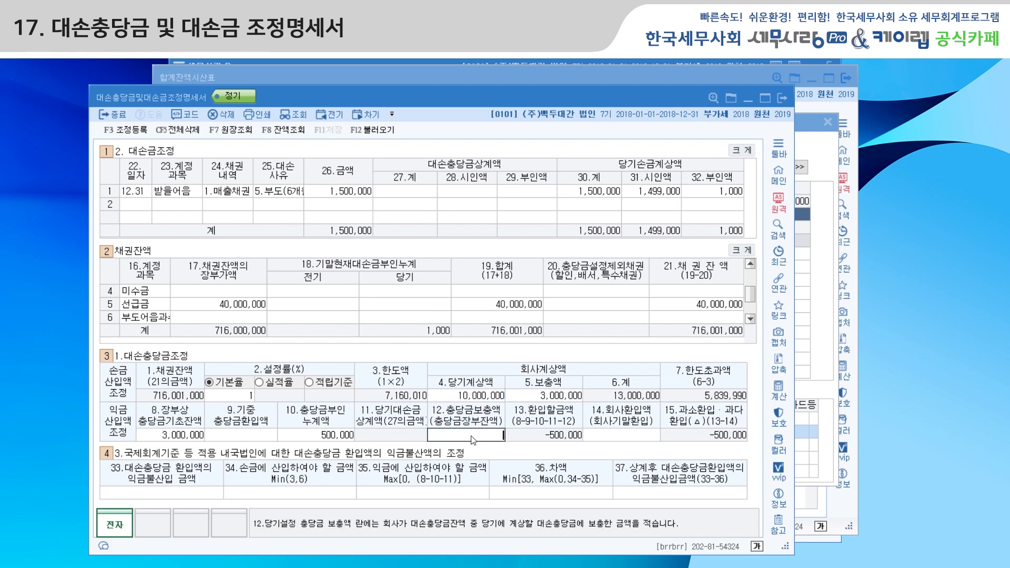
{"action": "key", "text": "Return"}
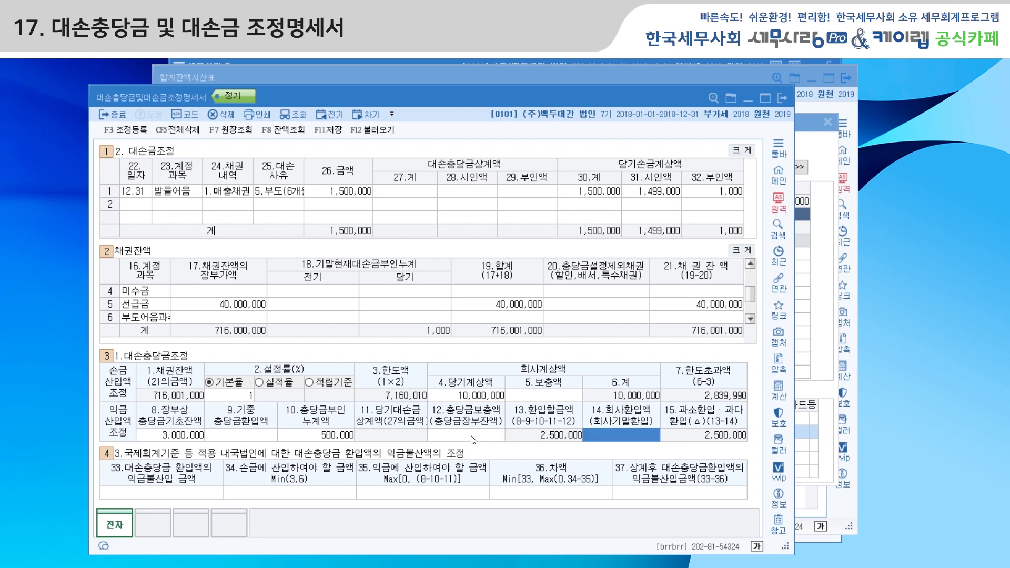
- Check the linked 5.보충액 field and set 12.충당금보충액 to 3,000,000
{"action": "left_click", "coordinate": [547, 394]}
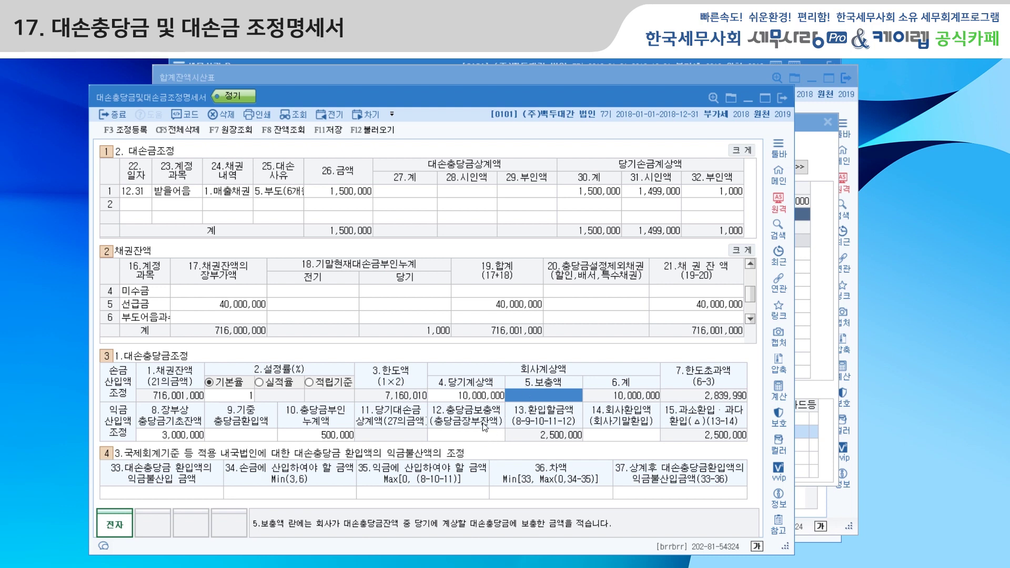
{"action": "left_click", "coordinate": [478, 439]}
{"action": "type", "text": "3000000"}
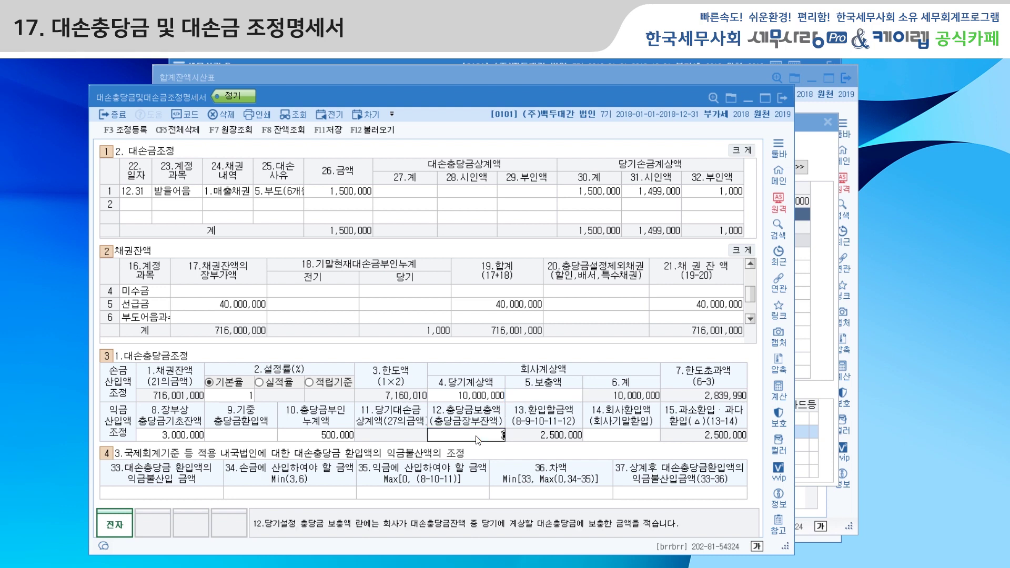
{"action": "key", "text": "Return"}
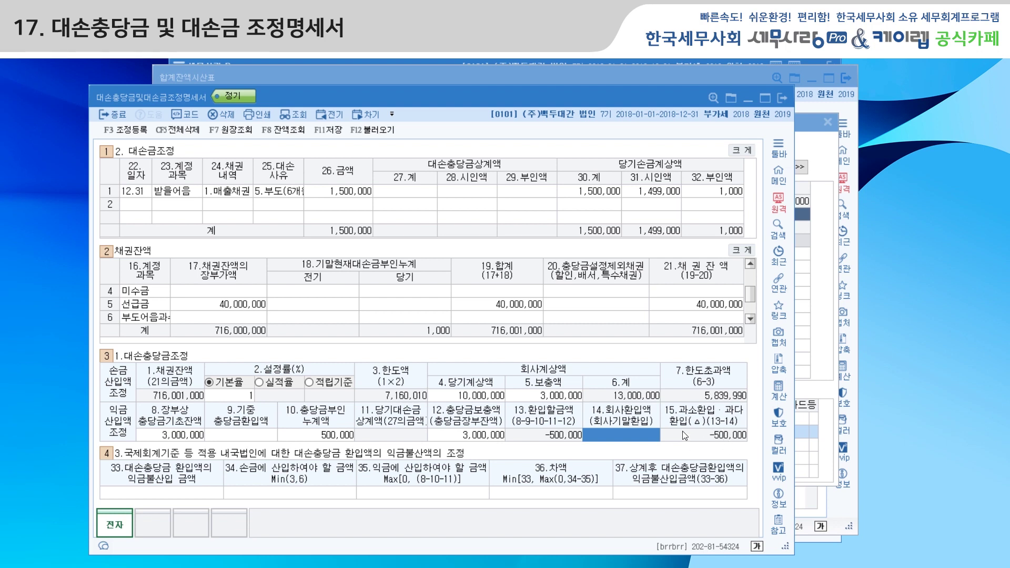
- Check 4.당기계상액, return to the 합계잔액시산표, close the ledger inquiry, and review the 대손충당금 accounts under the receivables
{"action": "left_click", "coordinate": [467, 396]}
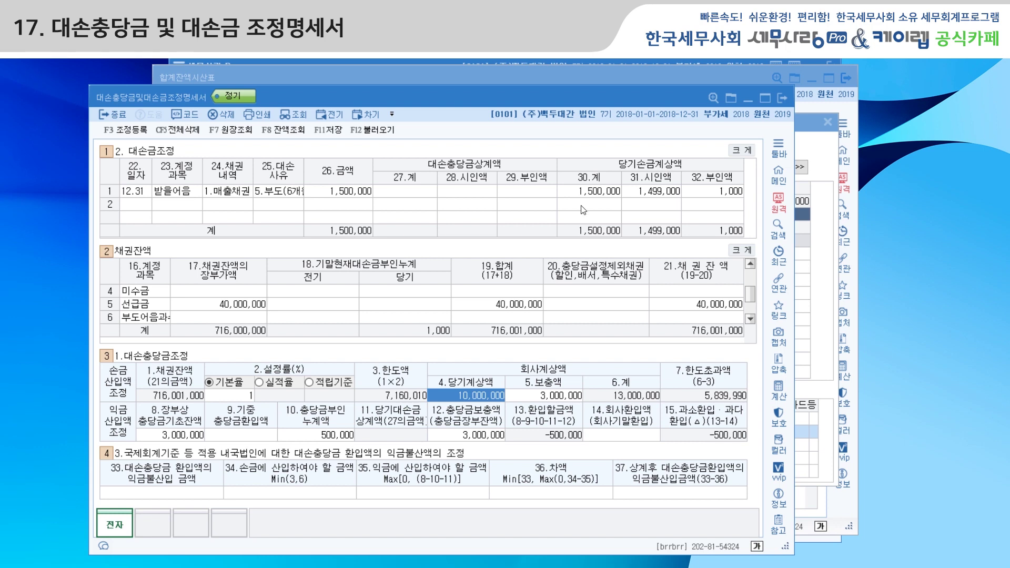
{"action": "left_click", "coordinate": [518, 83]}
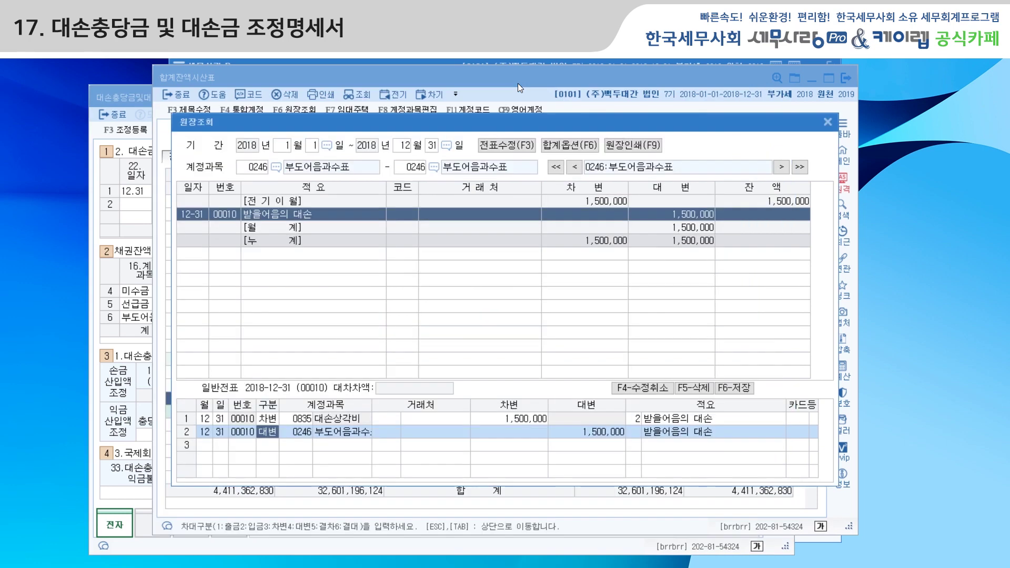
{"action": "left_click", "coordinate": [827, 122]}
{"action": "scroll", "coordinate": [539, 309], "scroll_direction": "up", "scroll_amount": 2}
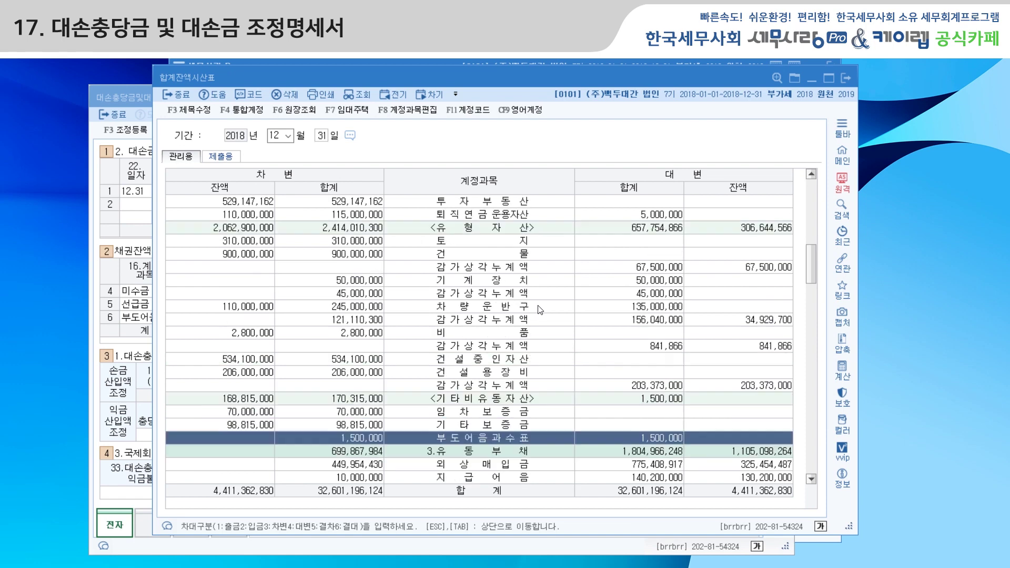
{"action": "scroll", "coordinate": [537, 309], "scroll_direction": "up", "scroll_amount": 10}
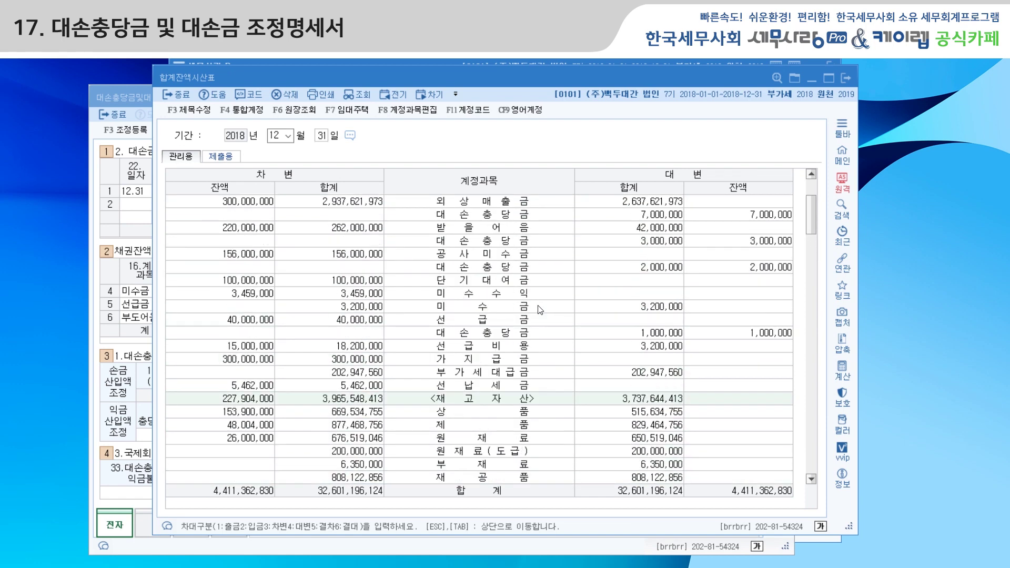
- Examine the credit balances of the 대손충당금 accounts under 외상매출금, 받을어음, 공사미수금 and 선급금 in the 합계잔액시산표
{"action": "scroll", "coordinate": [539, 309], "scroll_direction": "up", "scroll_amount": 1}
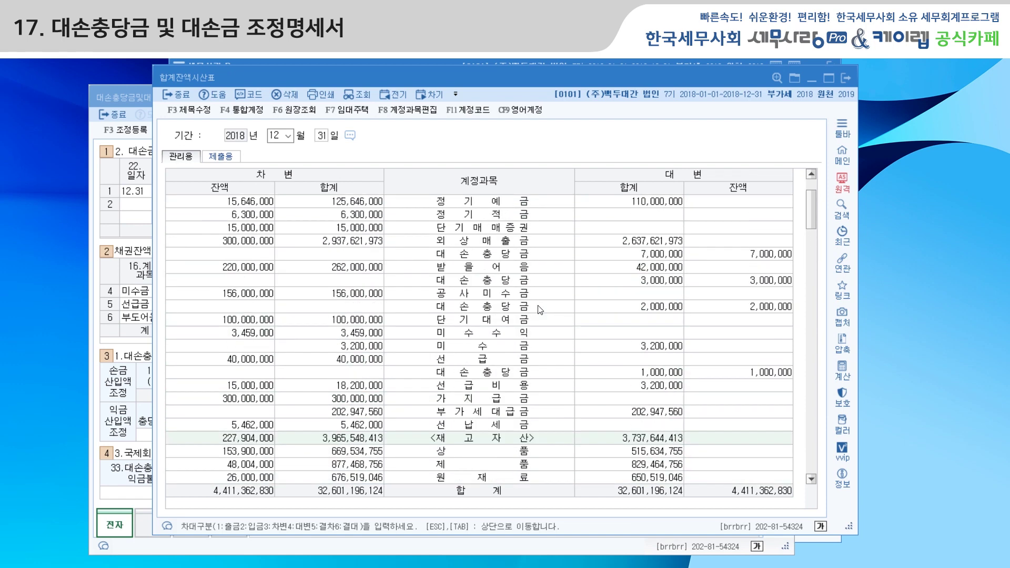
{"action": "left_click", "coordinate": [757, 257]}
{"action": "left_click", "coordinate": [758, 283]}
{"action": "left_click", "coordinate": [758, 310]}
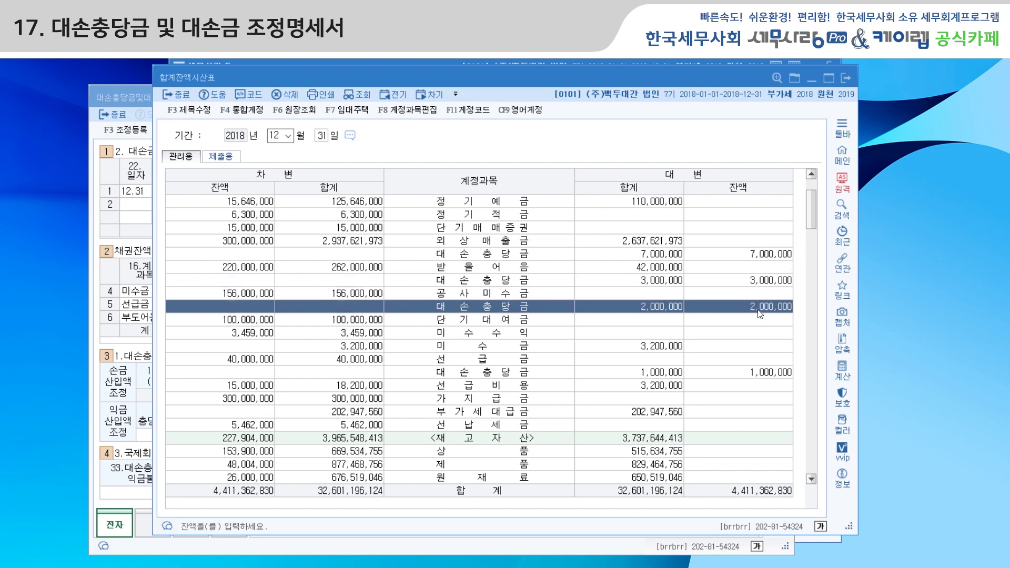
{"action": "left_click", "coordinate": [769, 378]}
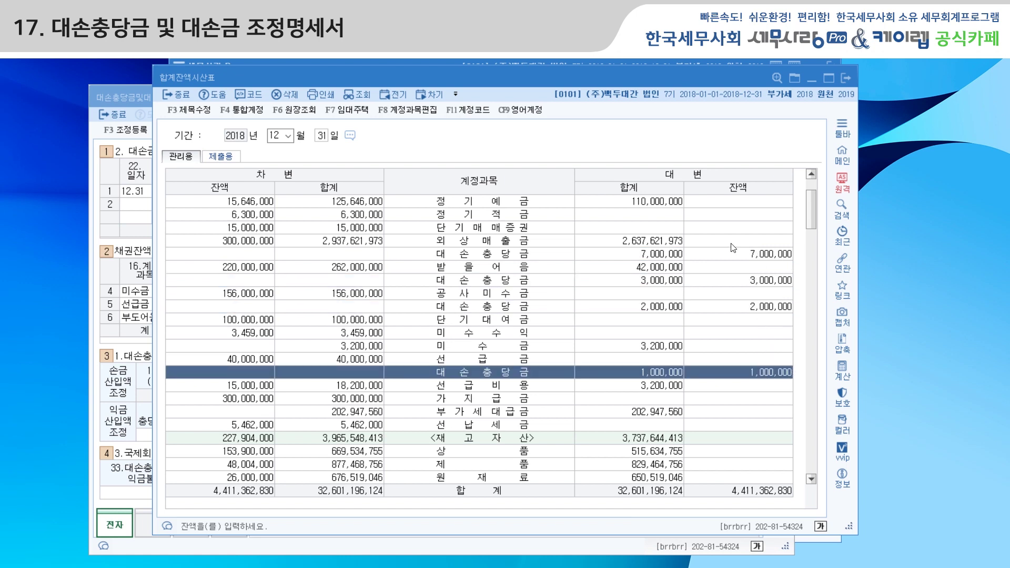
- Return to the 대손충당금및대손금조정명세서 and check 4.당기계상액 and the 기본율 option under 2.설정률
{"action": "left_click", "coordinate": [128, 343]}
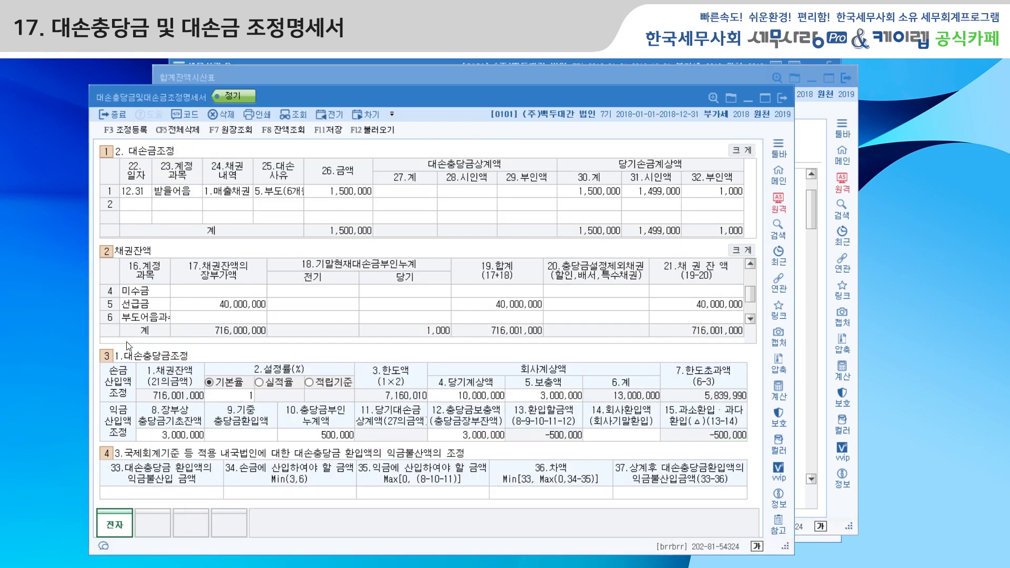
{"action": "left_click", "coordinate": [470, 396]}
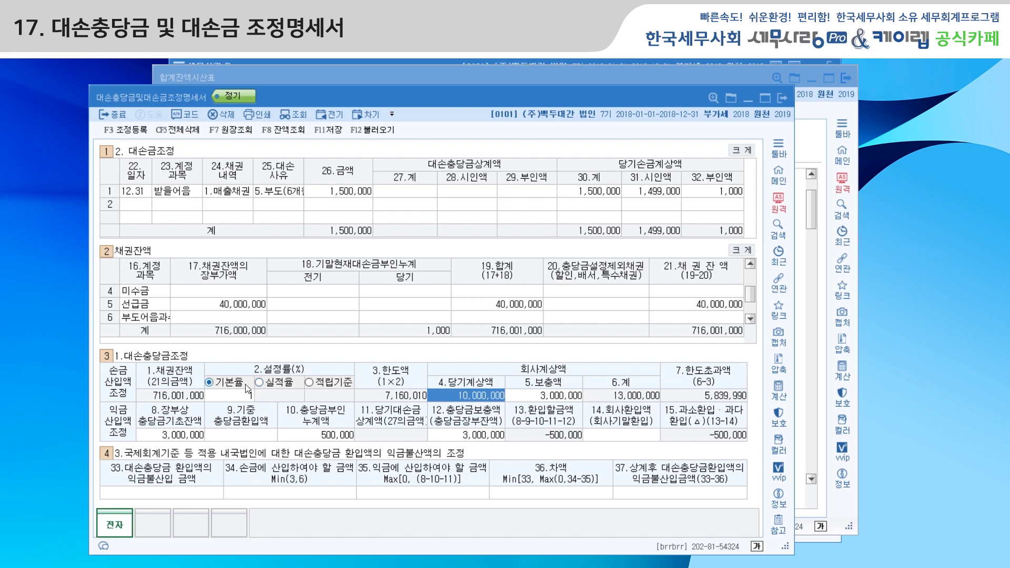
{"action": "left_click", "coordinate": [215, 386]}
- Open 조정 등록, review the 부도어음, 대손충당금한도초과 and 전기대손충당금한도초과 entries with their 소득명세, and close it
{"action": "left_click", "coordinate": [126, 130]}
{"action": "left_click_drag", "start_coordinate": [429, 202], "coordinate": [424, 250]}
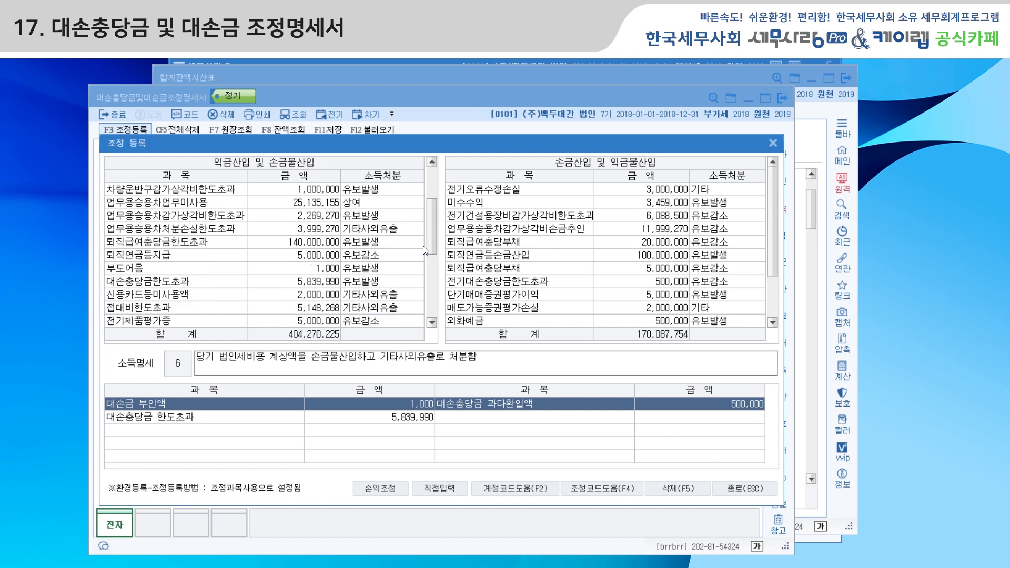
{"action": "left_click", "coordinate": [161, 270]}
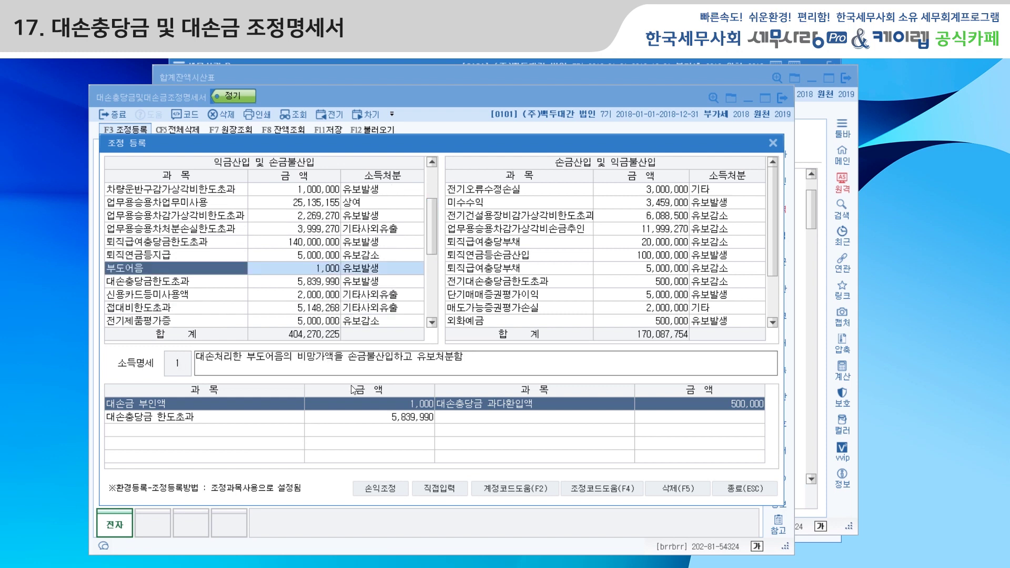
{"action": "left_click", "coordinate": [217, 287]}
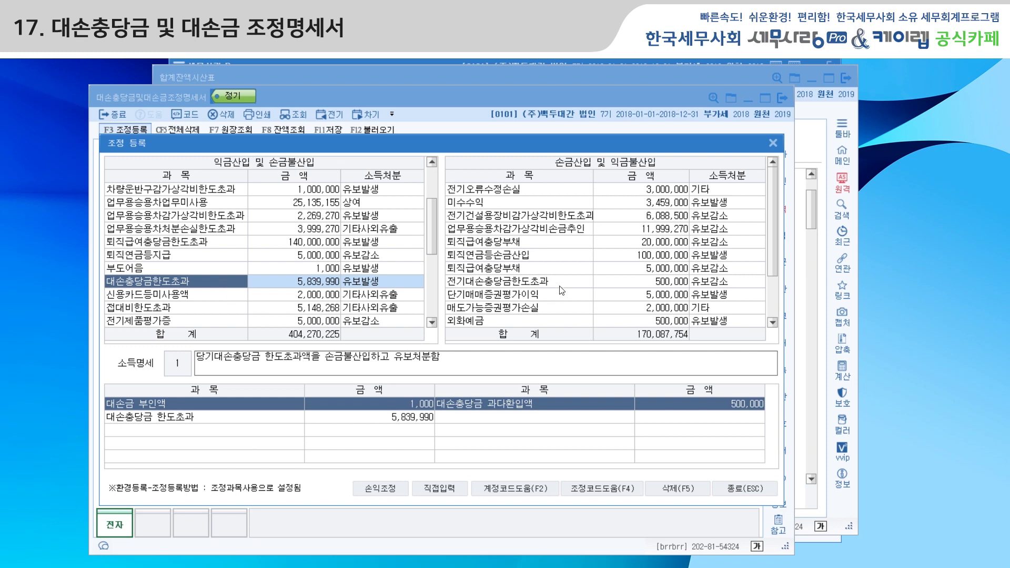
{"action": "left_click", "coordinate": [542, 286]}
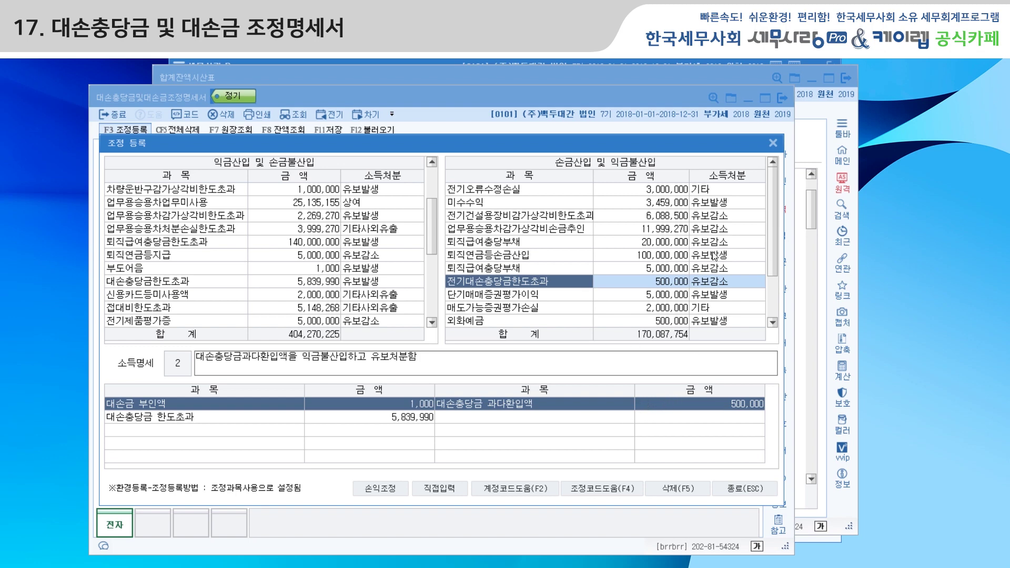
{"action": "left_click", "coordinate": [773, 143]}
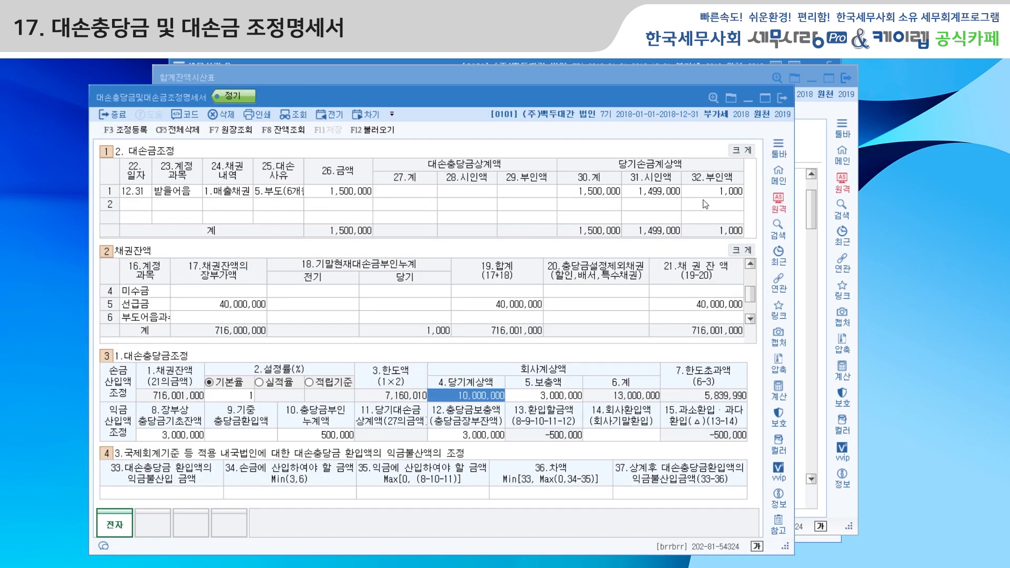